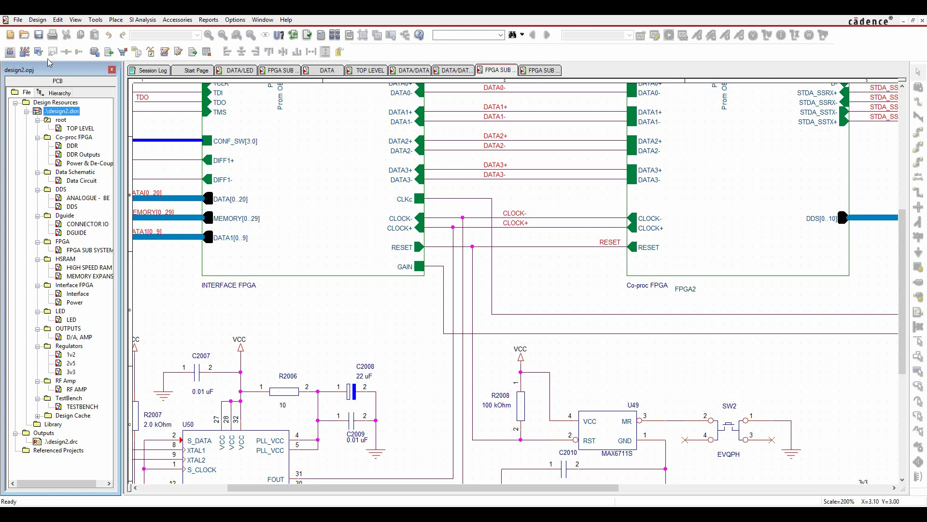
- Export design2 to DESIGN2.iscf with default paths, part/pin properties and ground nets
{"action": "left_click", "coordinate": [18, 20]}
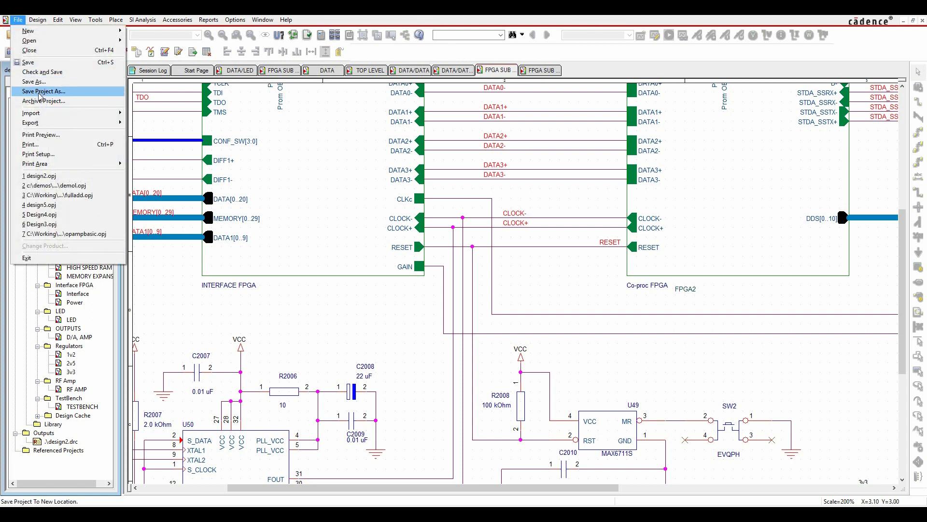
{"action": "mouse_move", "coordinate": [30, 123]}
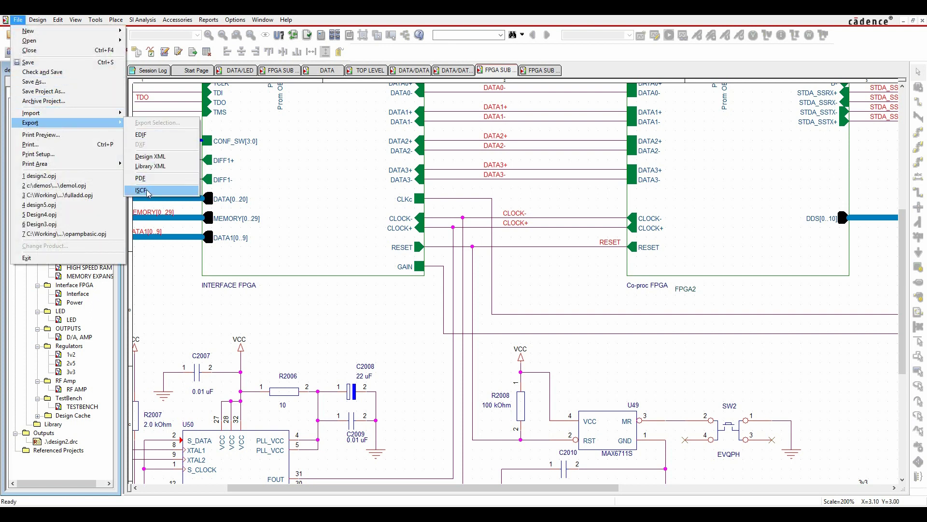
{"action": "left_click", "coordinate": [150, 191]}
{"action": "left_click_drag", "start_coordinate": [483, 132], "coordinate": [370, 133]}
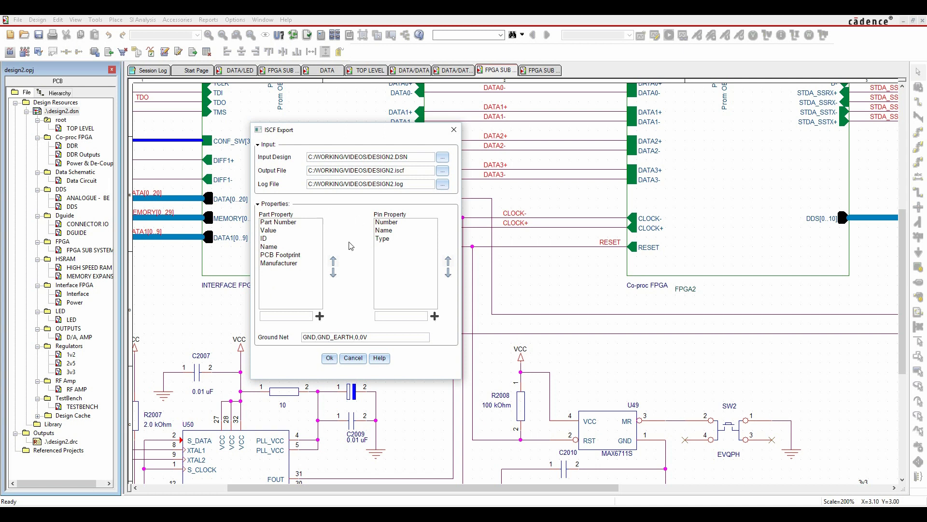
{"action": "left_click", "coordinate": [330, 359]}
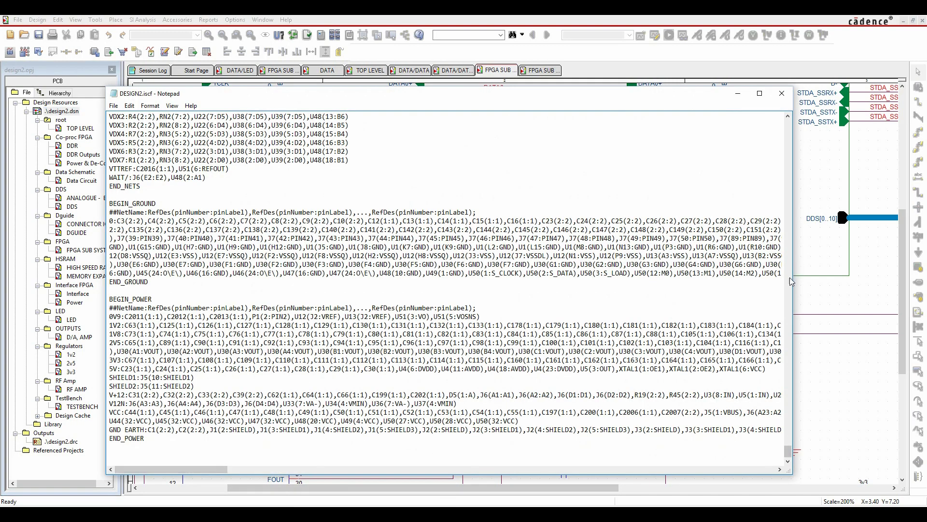
{"action": "left_click_drag", "start_coordinate": [787, 455], "coordinate": [800, 117]}
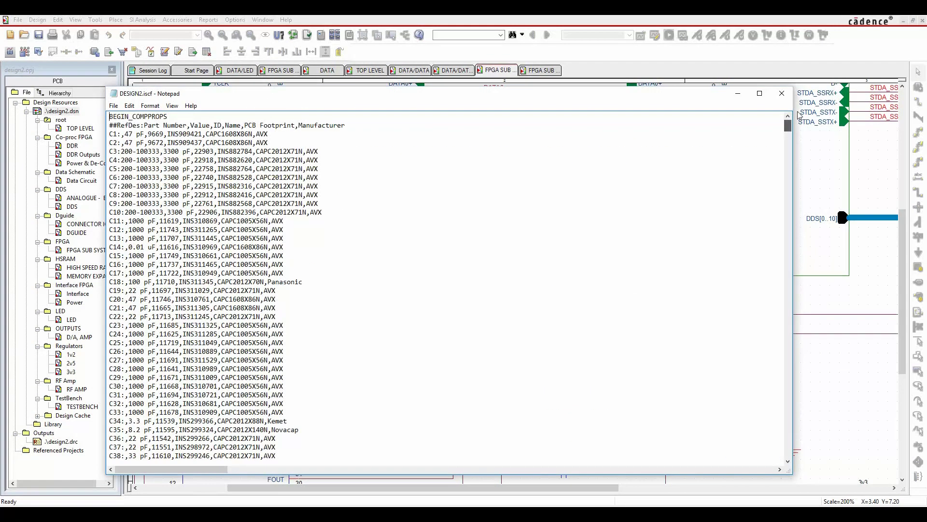
{"action": "mouse_move", "coordinate": [799, 116]}
{"action": "left_mouse_down"}
{"action": "mouse_move", "coordinate": [788, 236]}
{"action": "mouse_move", "coordinate": [799, 361]}
{"action": "left_mouse_up"}
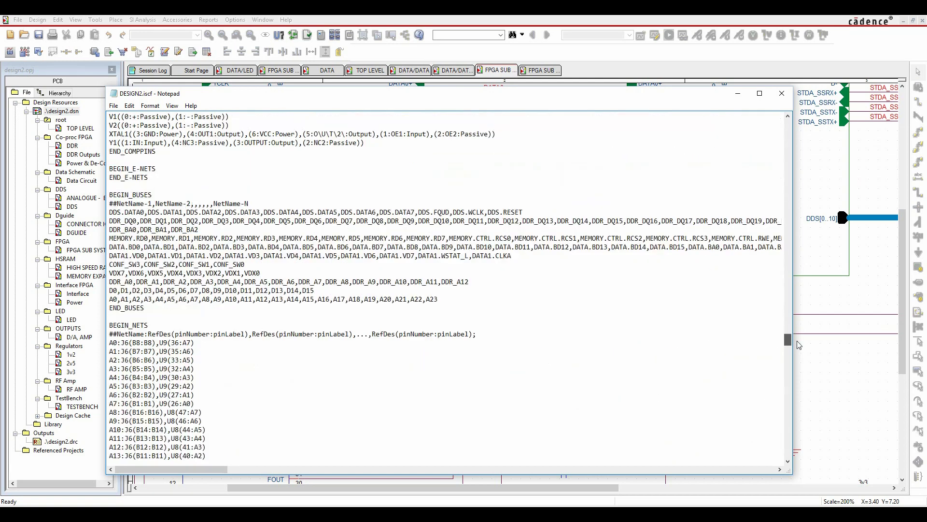